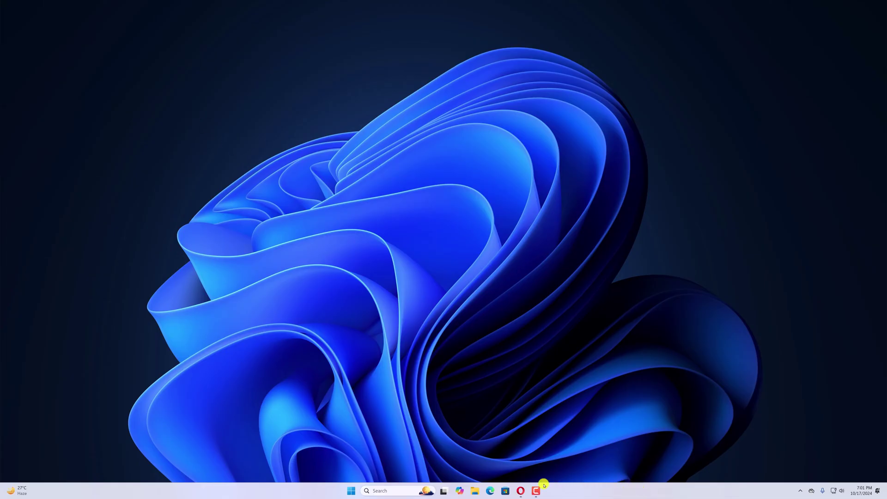
- Launch Opera from the taskbar and open the sidebar setup panel
click(520, 491)
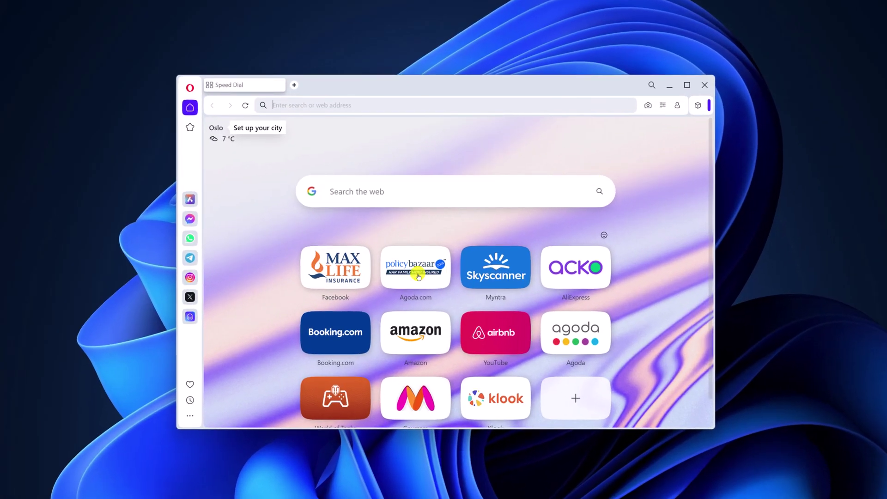
click(190, 415)
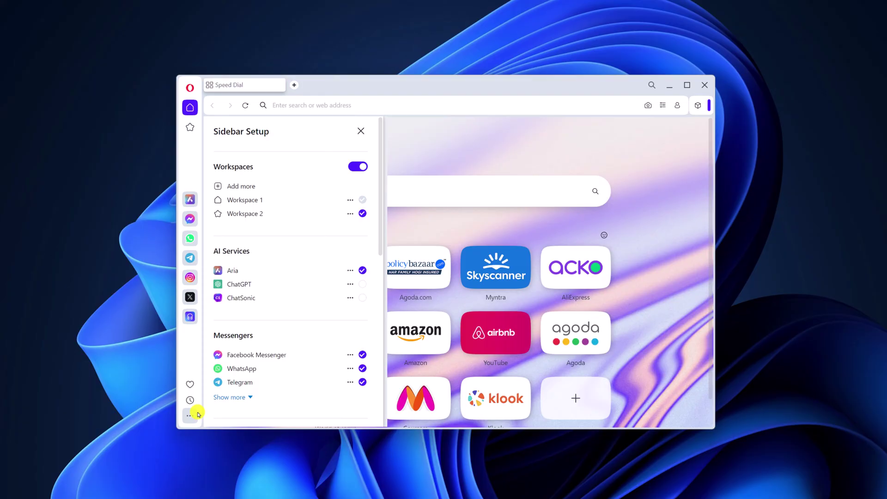
scroll(250, 278, down, 5)
scroll(264, 271, down, 5)
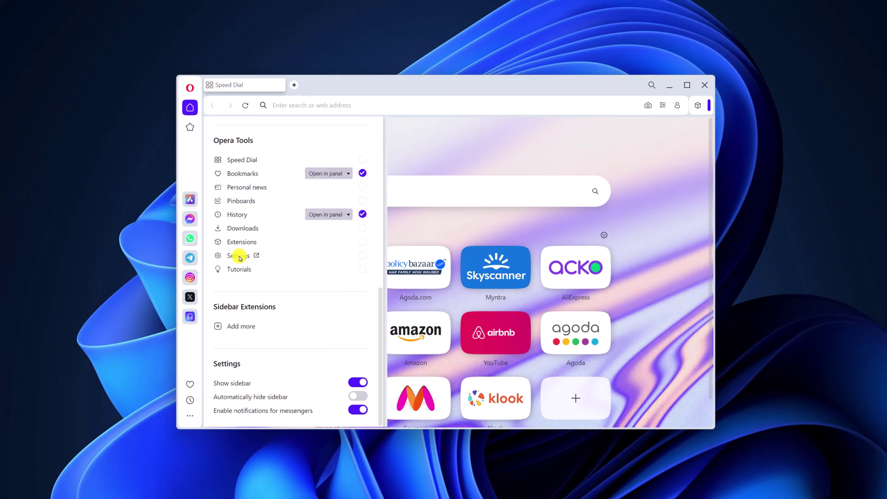
- Open Opera settings in a new tab and jump to the VPN section
click(256, 257)
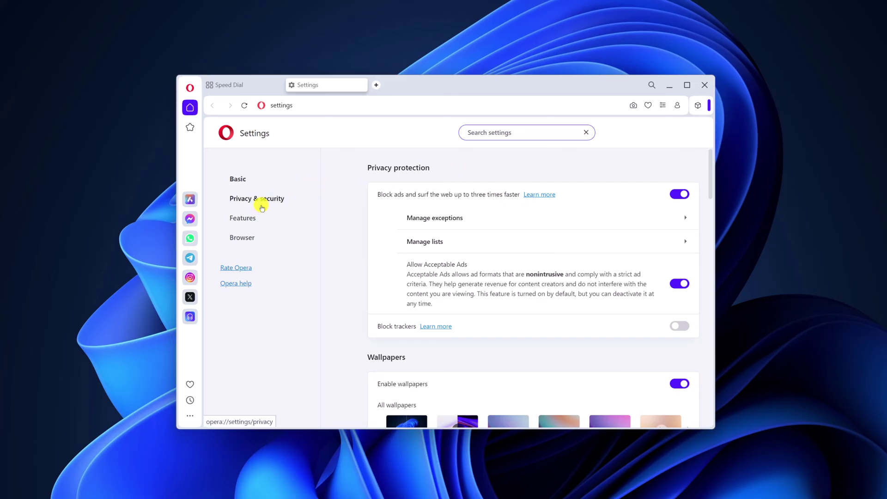
click(242, 218)
text(vpn)
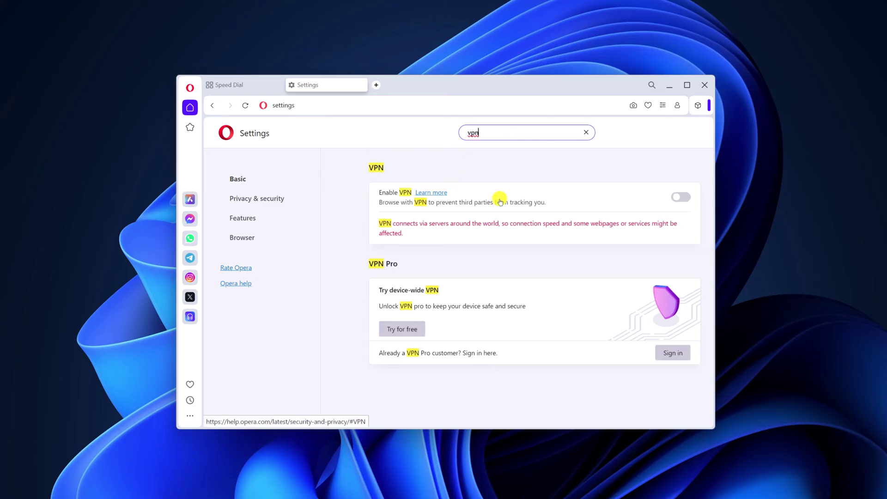
- Turn on Enable VPN and 'Connect to VPN when starting browser'
click(679, 199)
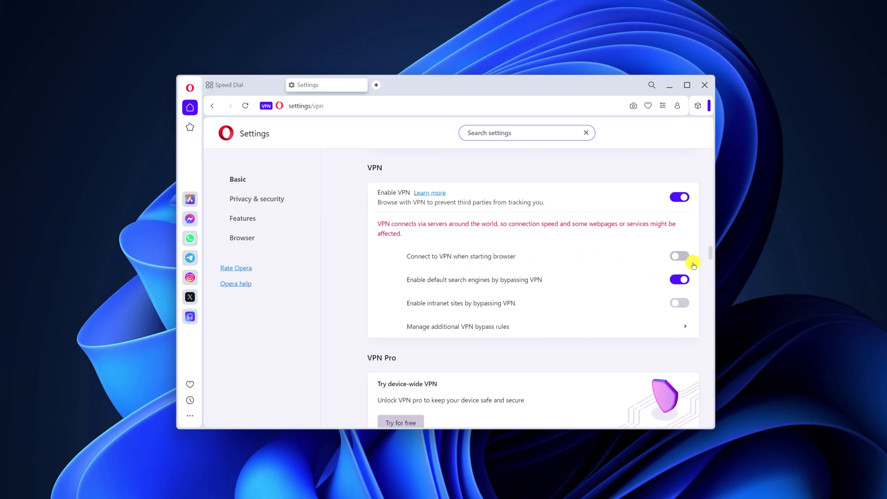
click(676, 258)
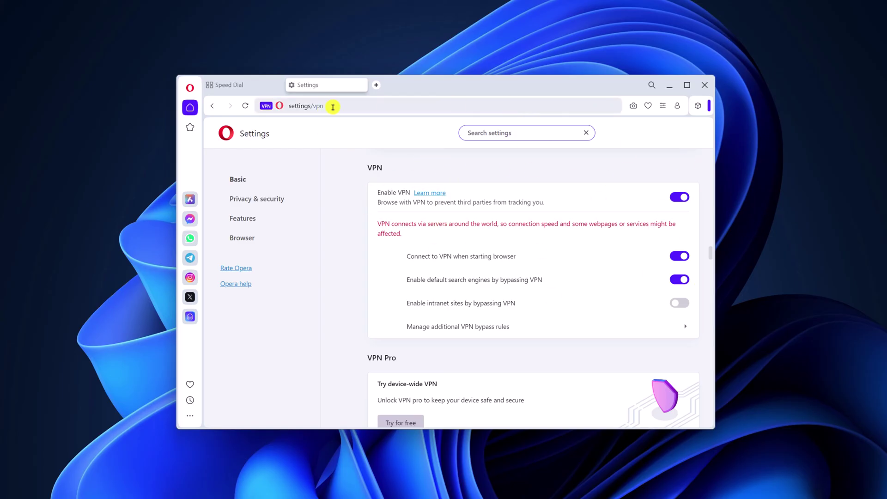
click(266, 106)
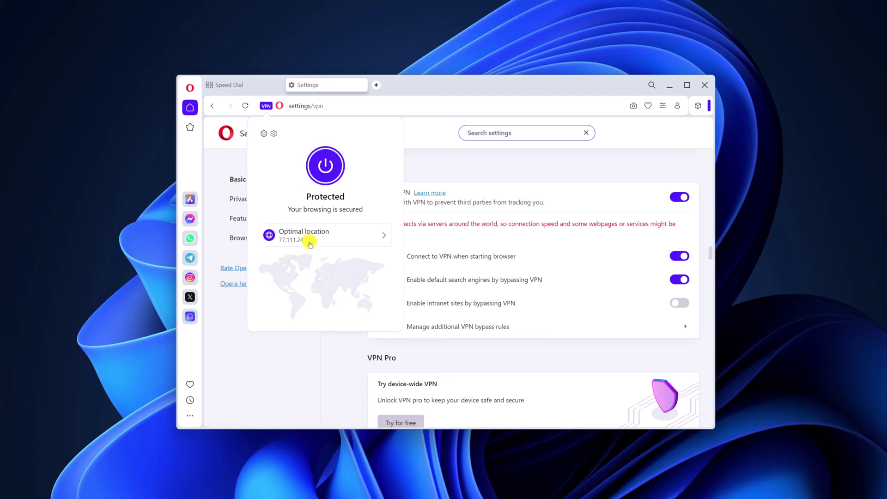
click(341, 241)
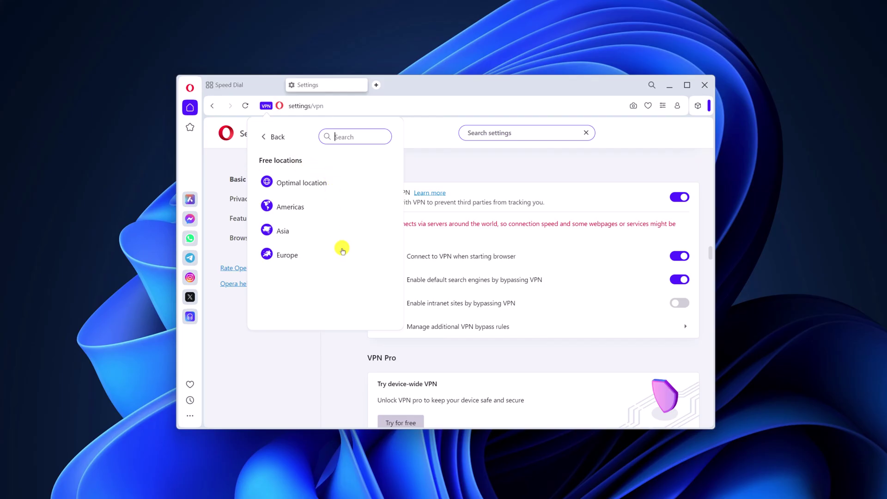
click(437, 257)
scroll(372, 380, down, 3)
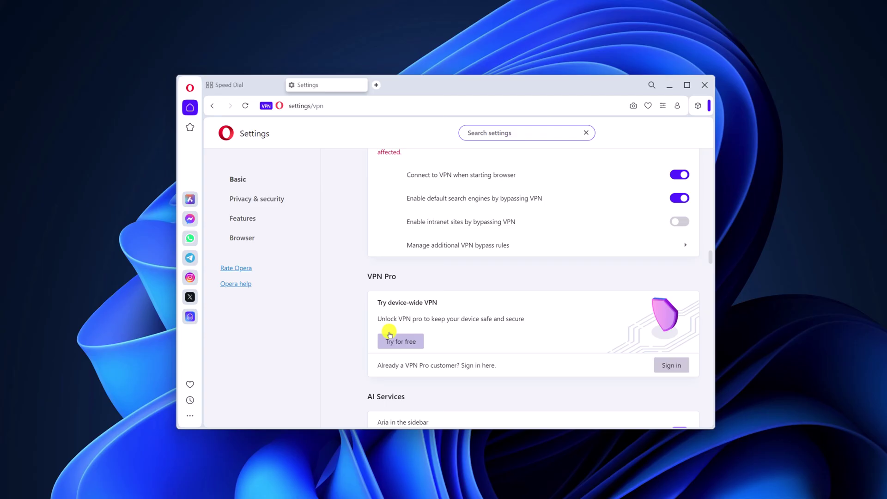
scroll(373, 277, down, 3)
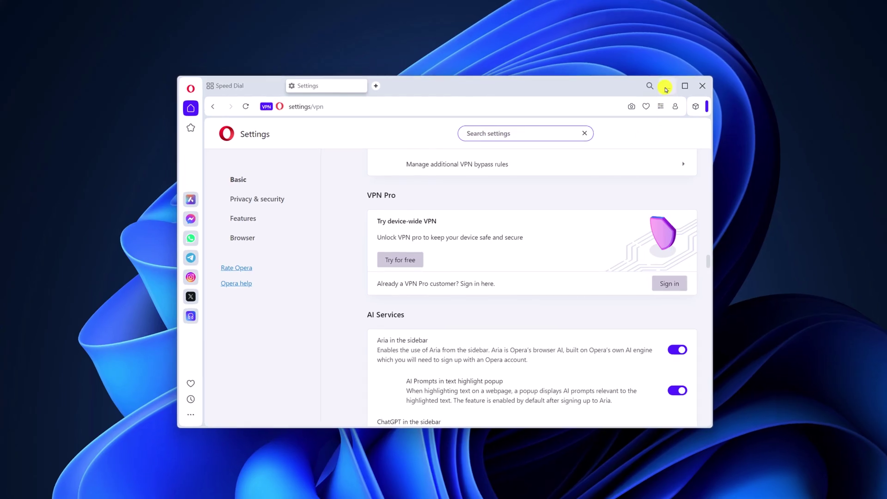
- Close the Opera window, leaving the VPN enabled
click(669, 84)
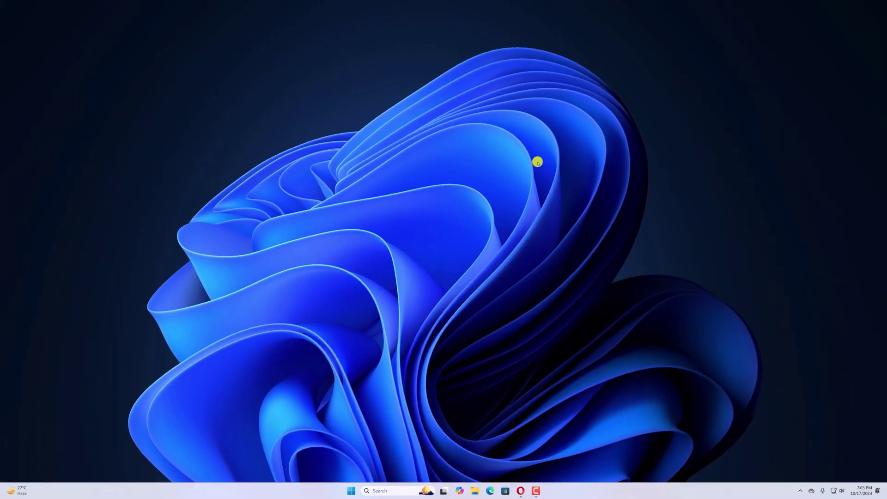